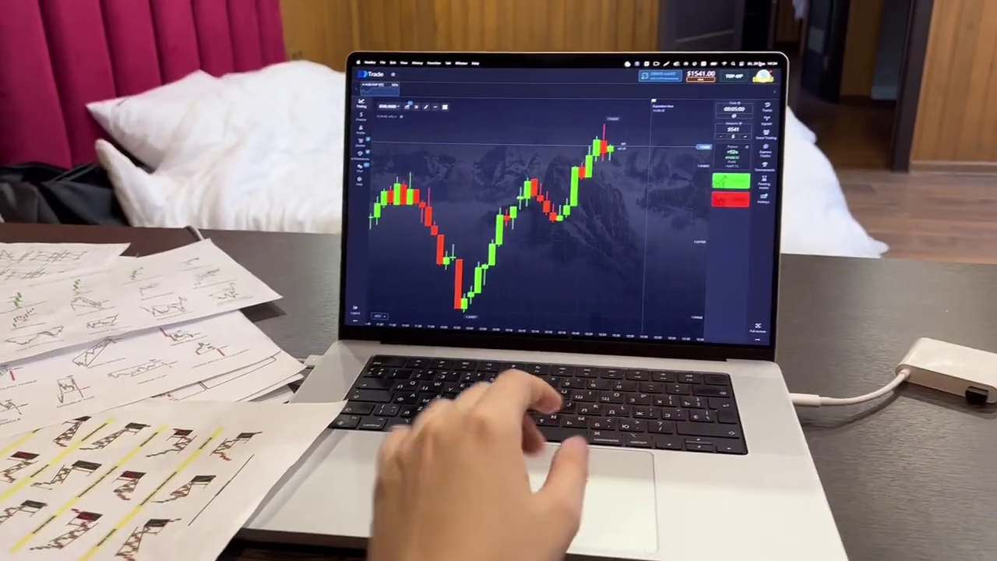
pyautogui.hscroll(-5, 518, 226)
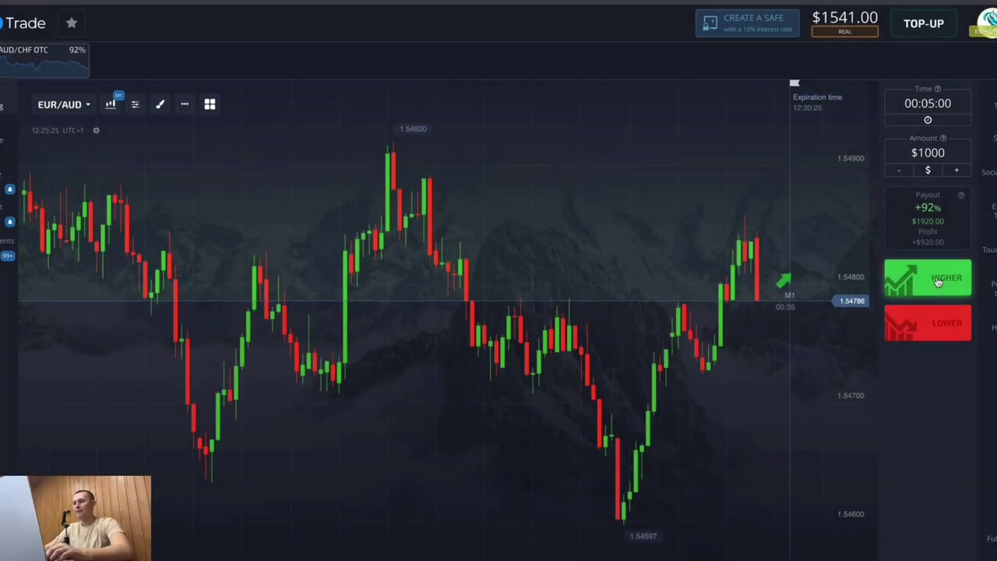
# Step: Place two five-minute Higher trades on EUR/AUD, one for $1000 and one for $541
pyautogui.click(938, 282)
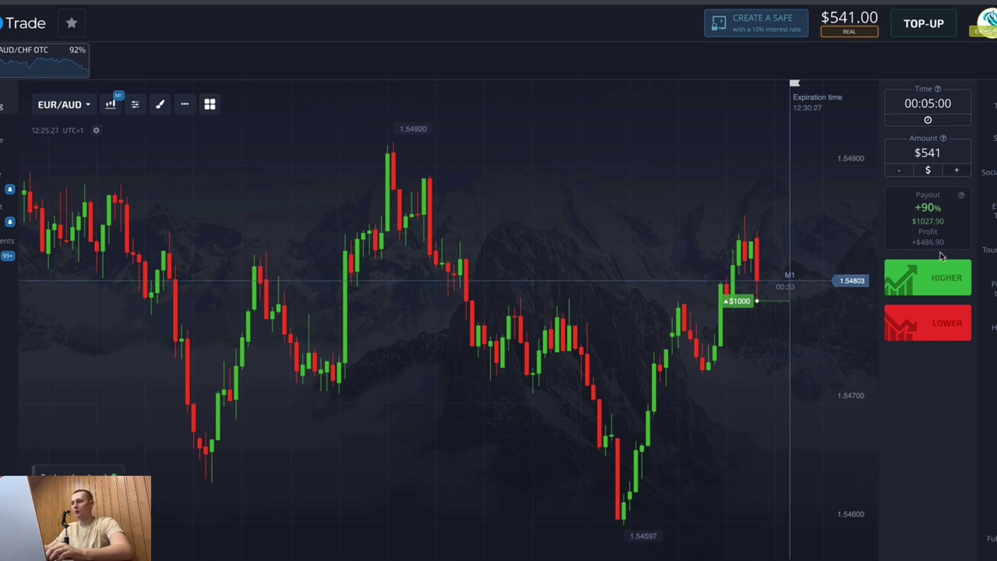
pyautogui.click(937, 282)
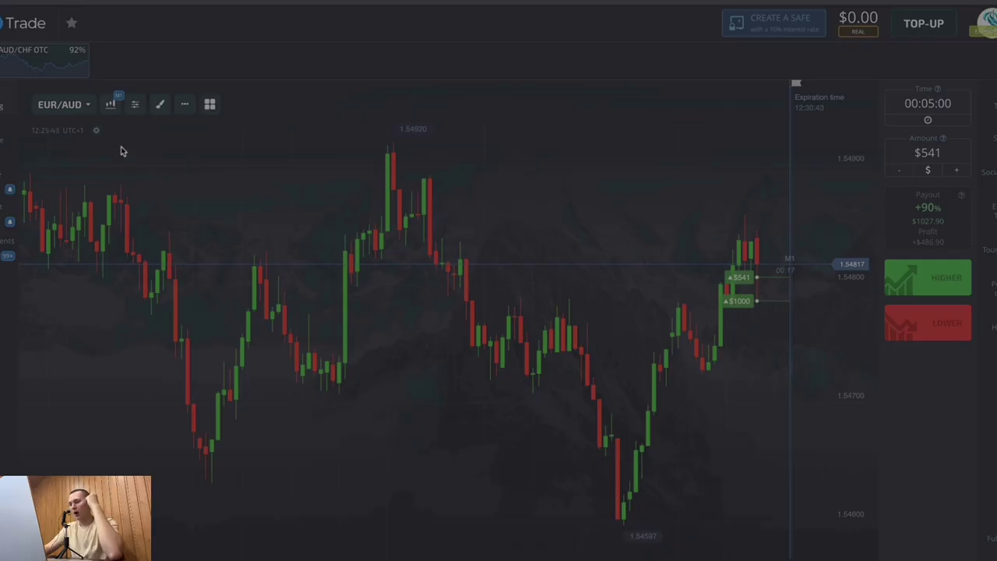
# Step: Capture the chart area, mark its price swings with red arrows and the 1.54920 peak level with a red line, and discard the capture
pyautogui.moveTo(120, 131)
pyautogui.mouseDown()
pyautogui.moveTo(737, 483)
pyautogui.moveTo(801, 549)
pyautogui.moveTo(828, 535)
pyautogui.moveTo(832, 542)
pyautogui.mouseUp()
pyautogui.moveTo(706, 465); pyautogui.dragTo(709, 448)
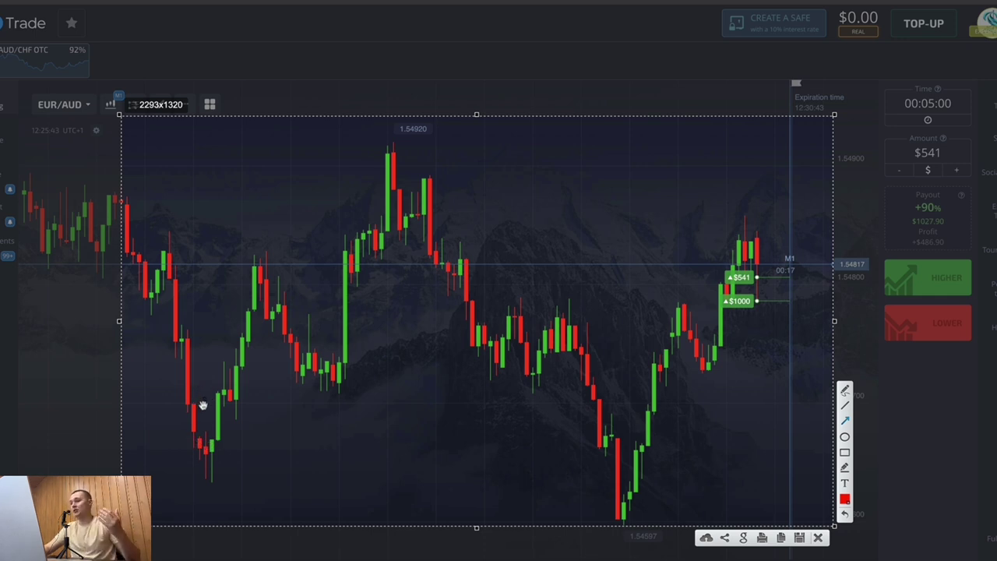
pyautogui.moveTo(201, 409)
pyautogui.mouseDown()
pyautogui.moveTo(250, 240)
pyautogui.moveTo(263, 237)
pyautogui.moveTo(328, 331)
pyautogui.moveTo(366, 147)
pyautogui.mouseUp()
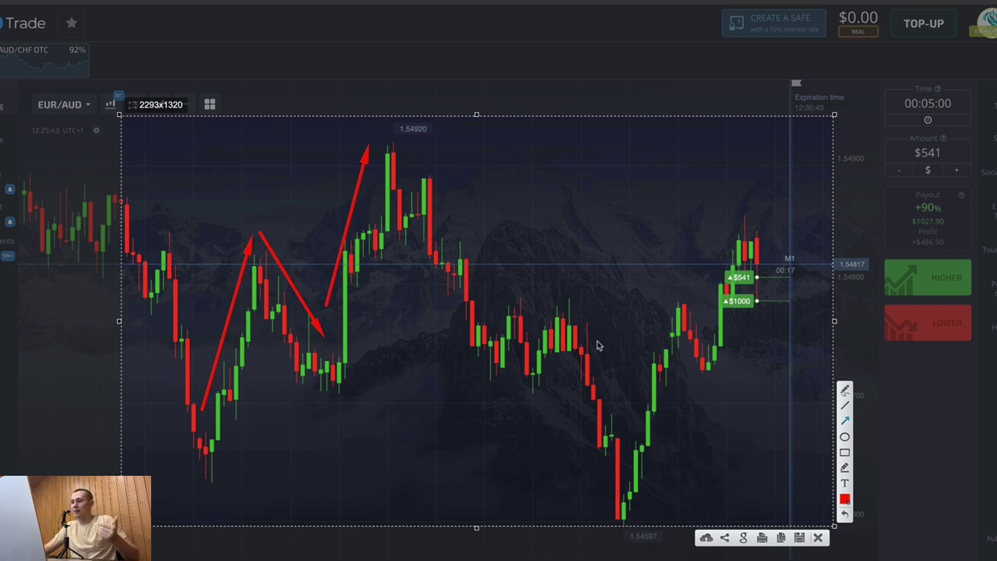
pyautogui.moveTo(623, 462)
pyautogui.mouseDown()
pyautogui.moveTo(654, 308)
pyautogui.moveTo(674, 290)
pyautogui.moveTo(690, 304)
pyautogui.mouseUp()
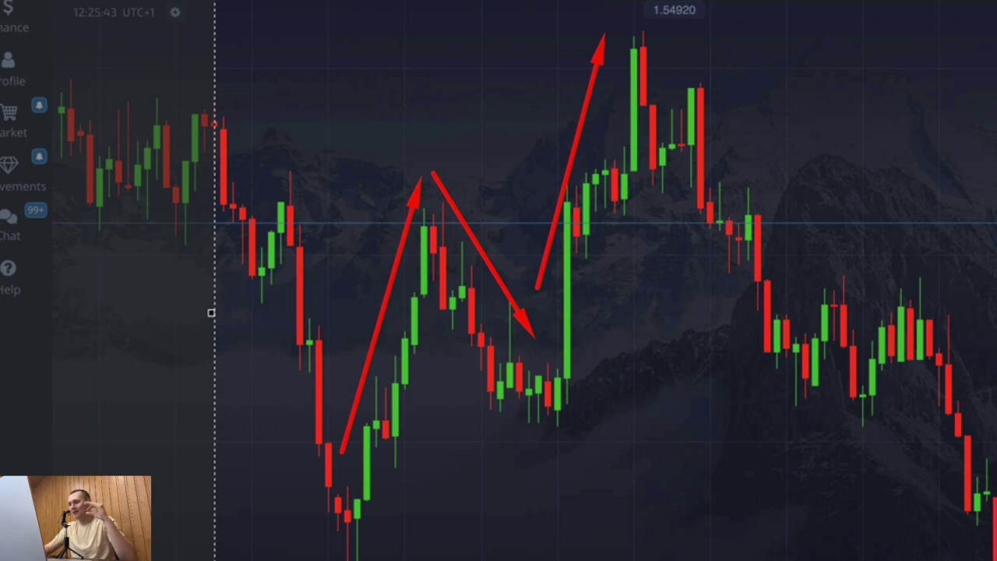
pyautogui.moveTo(628, 32); pyautogui.dragTo(996, 32)
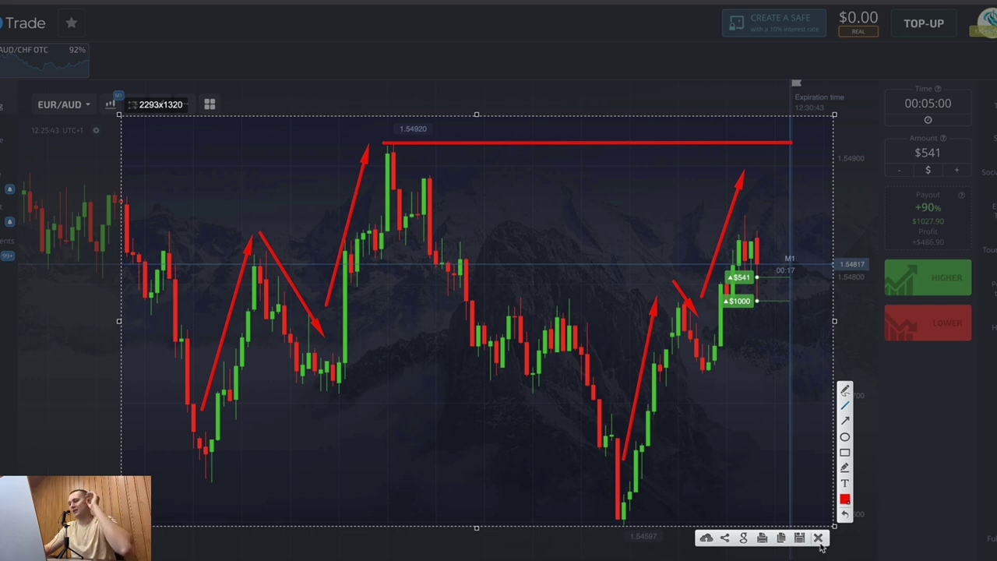
pyautogui.click(818, 537)
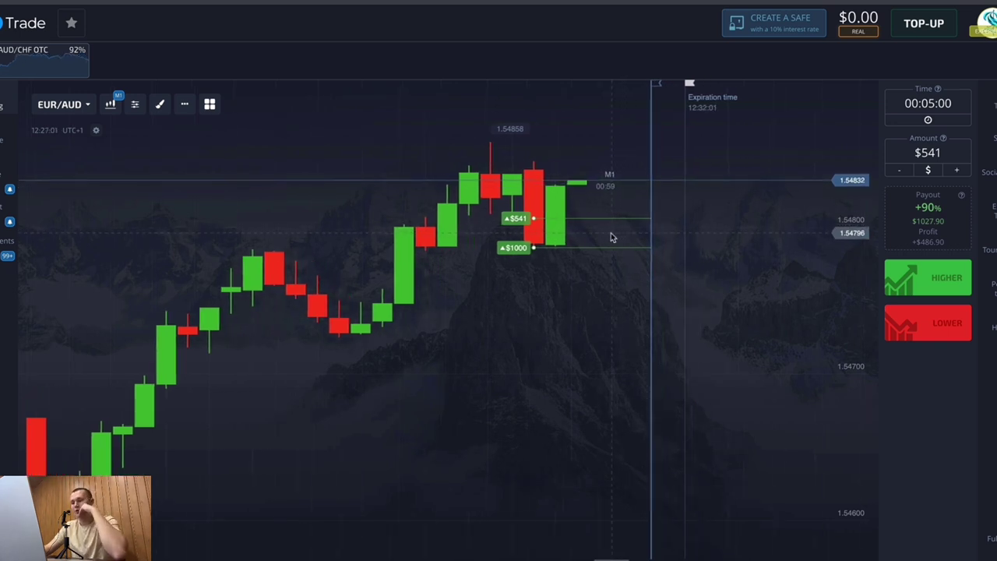
# Step: Examine the EUR/AUD chart around the two open Higher trades, comparing recent candles with the earlier price swings
pyautogui.scroll(3, 599, 257)
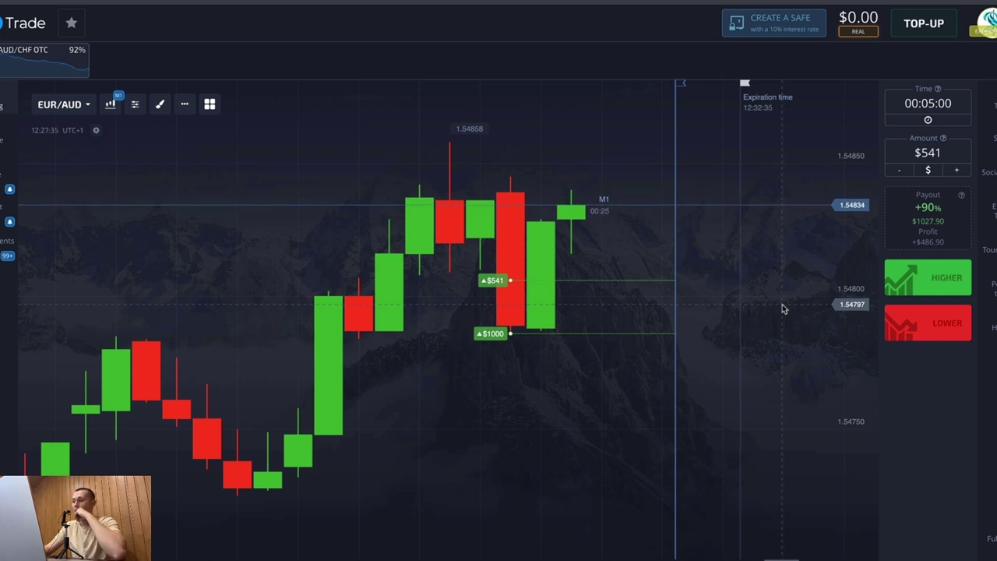
pyautogui.scroll(-5, 601, 307)
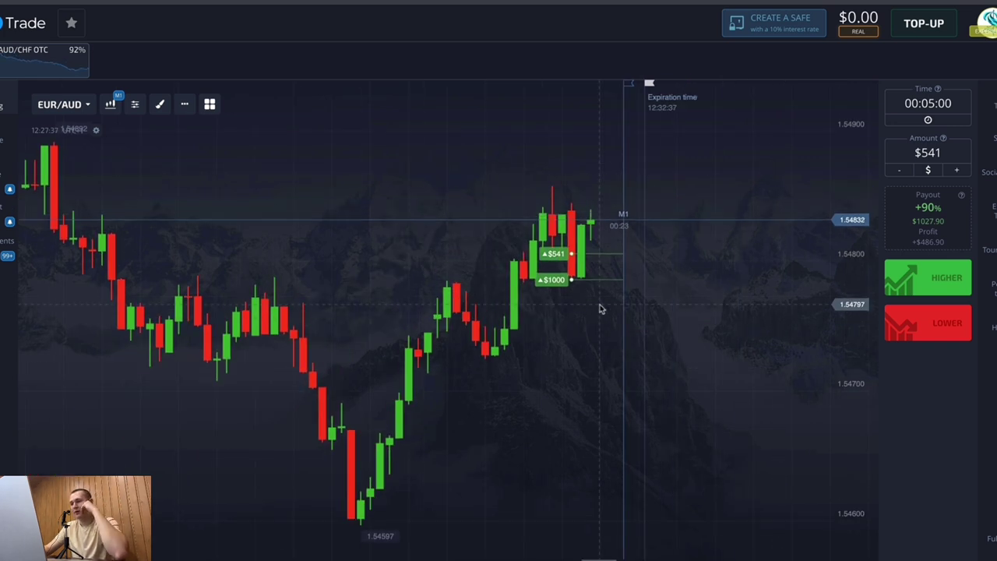
pyautogui.moveTo(483, 286); pyautogui.dragTo(661, 278)
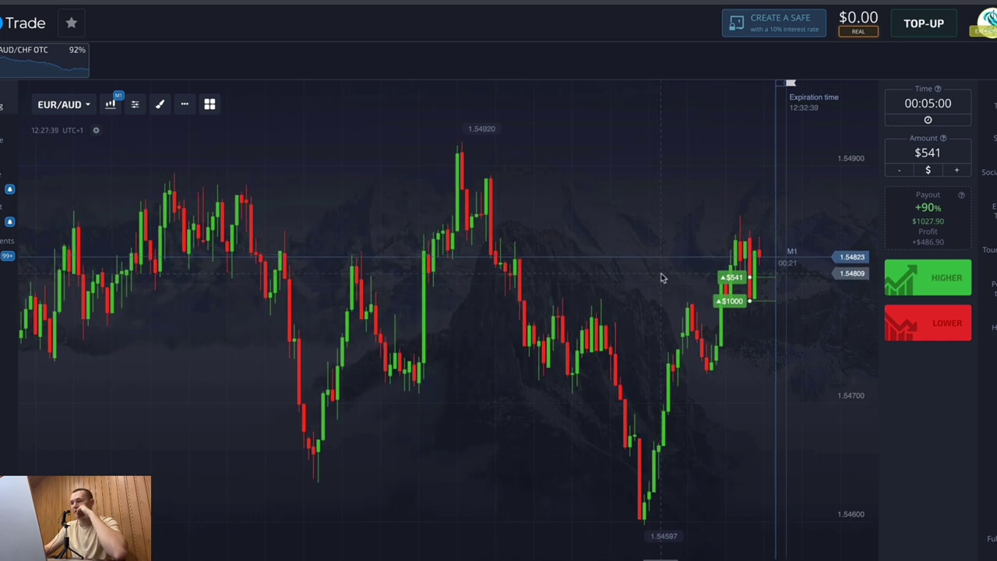
pyautogui.scroll(-2, 663, 277)
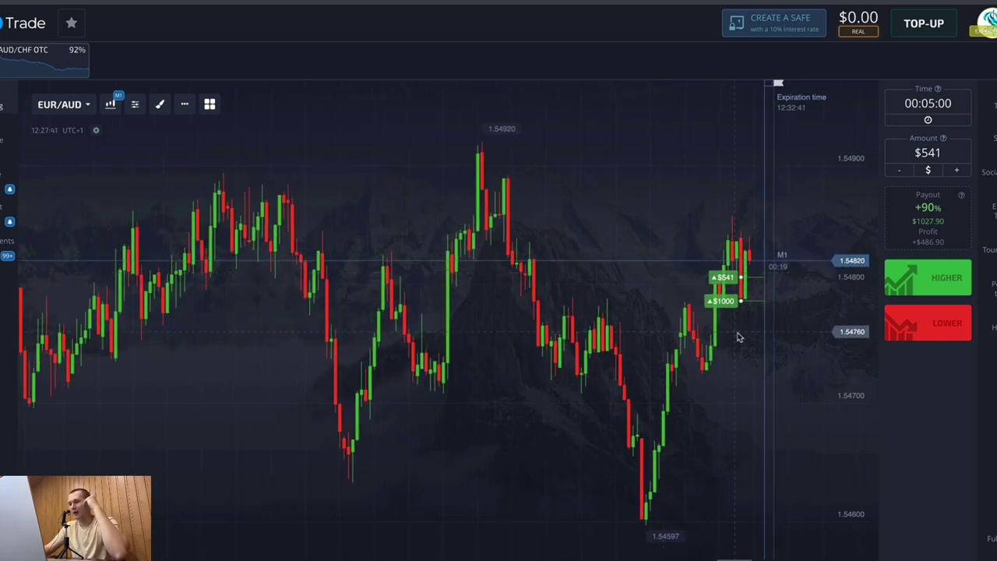
pyautogui.scroll(-1, 673, 349)
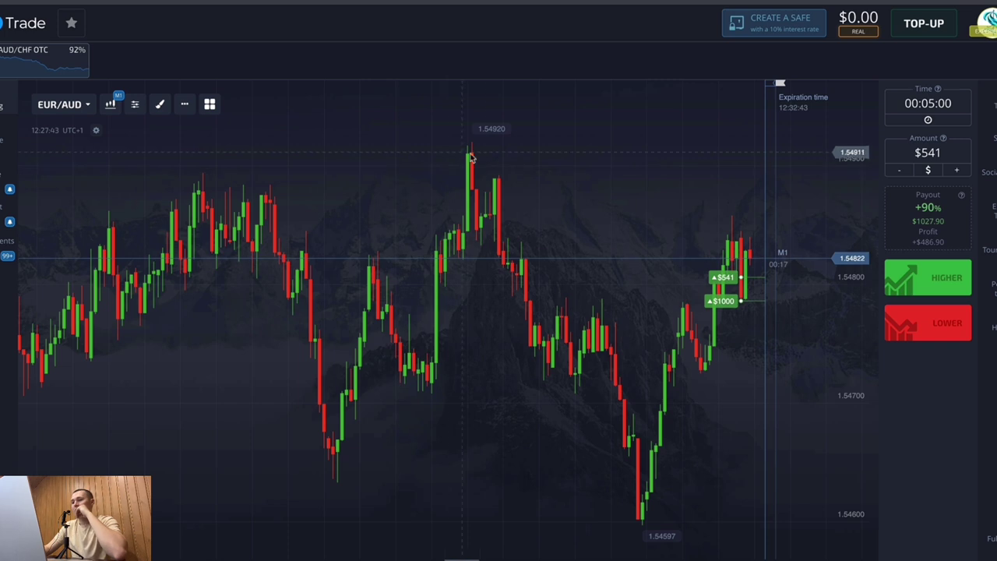
pyautogui.moveTo(572, 307); pyautogui.dragTo(536, 308)
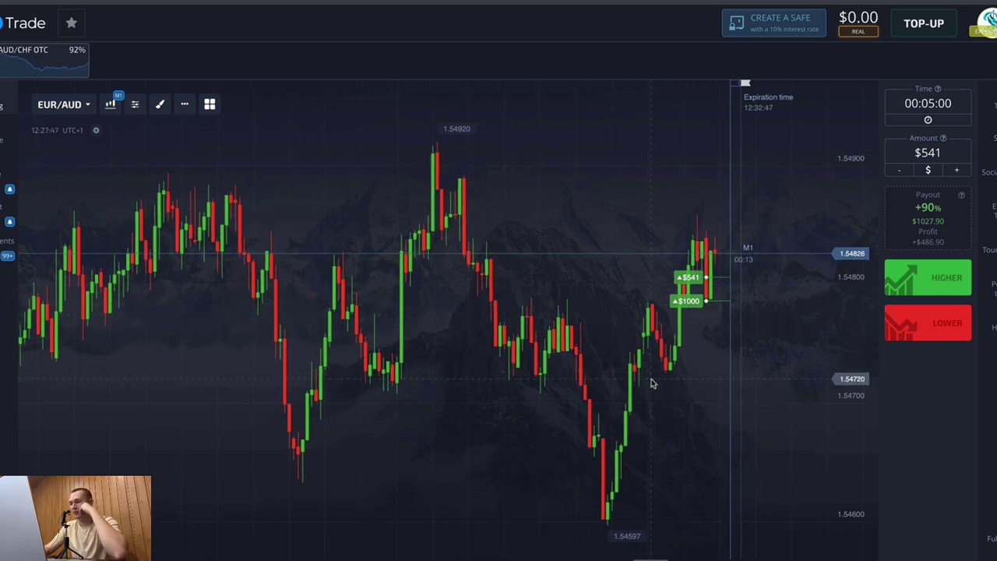
pyautogui.moveTo(608, 366); pyautogui.dragTo(545, 359)
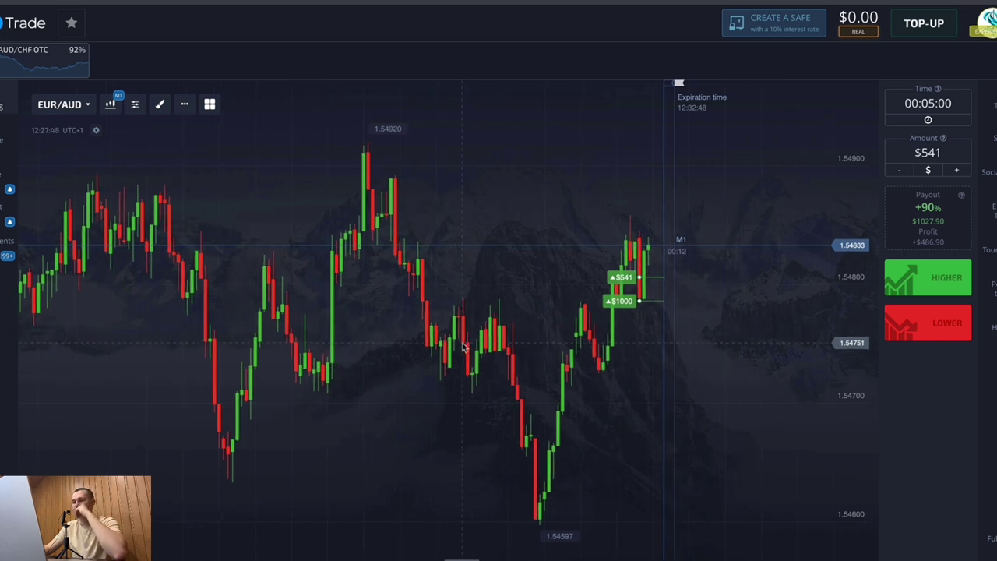
pyautogui.moveTo(470, 348); pyautogui.dragTo(466, 348)
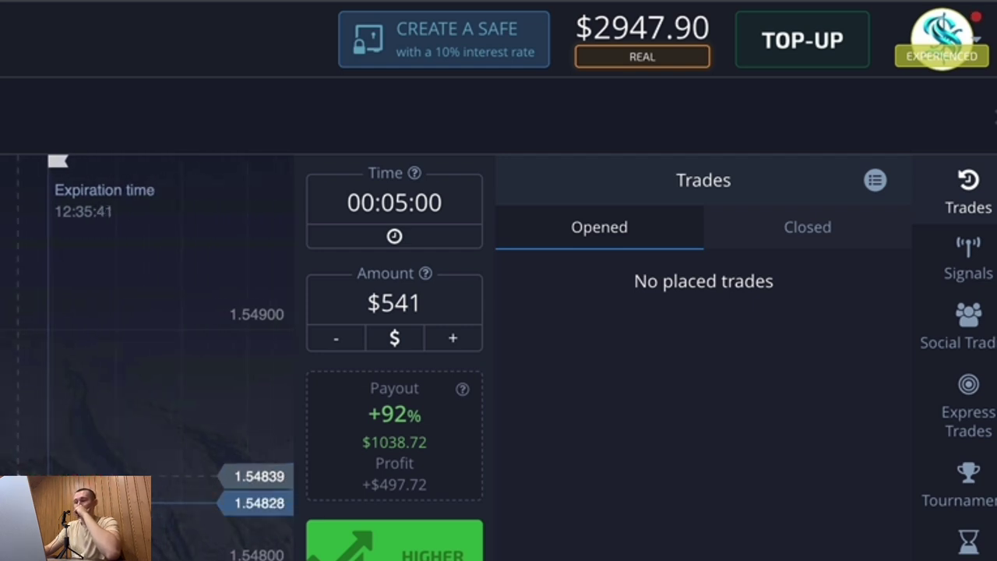
# Step: Hide the list of opened and closed trades beside the EUR/AUD chart
pyautogui.click(969, 187)
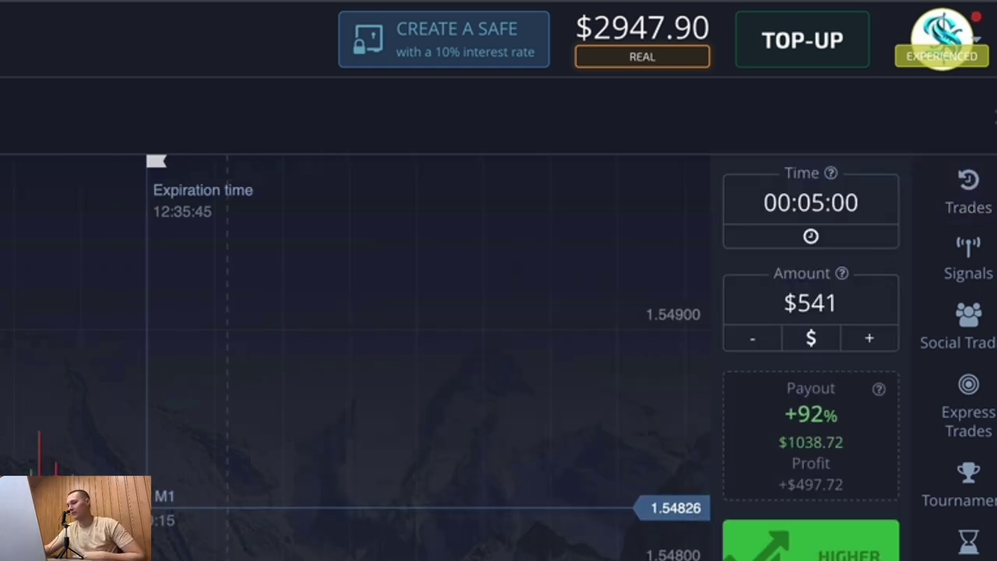
pyautogui.moveTo(200, 506); pyautogui.dragTo(227, 498)
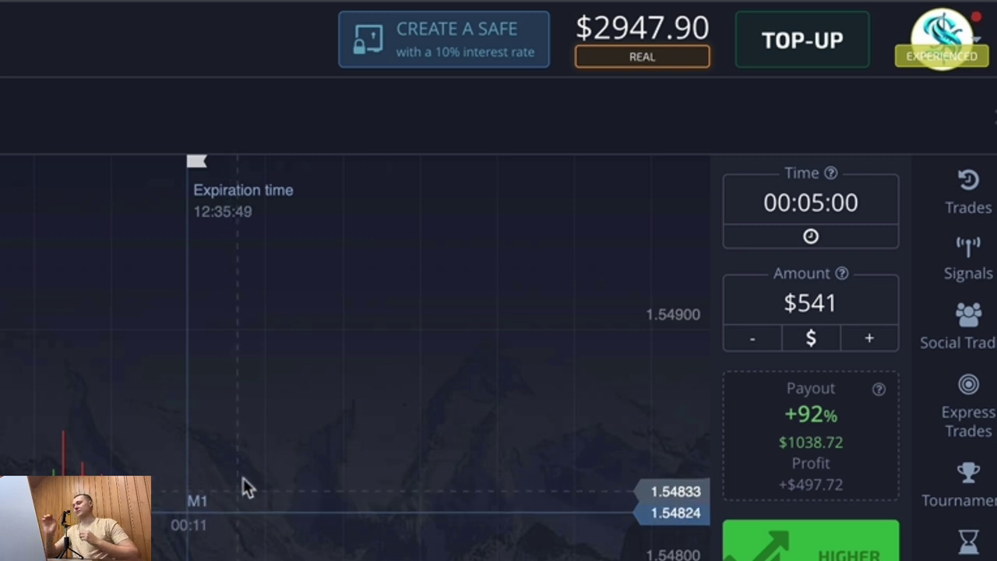
pyautogui.moveTo(318, 528)
pyautogui.mouseDown()
pyautogui.moveTo(330, 505)
pyautogui.moveTo(362, 505)
pyautogui.mouseUp()
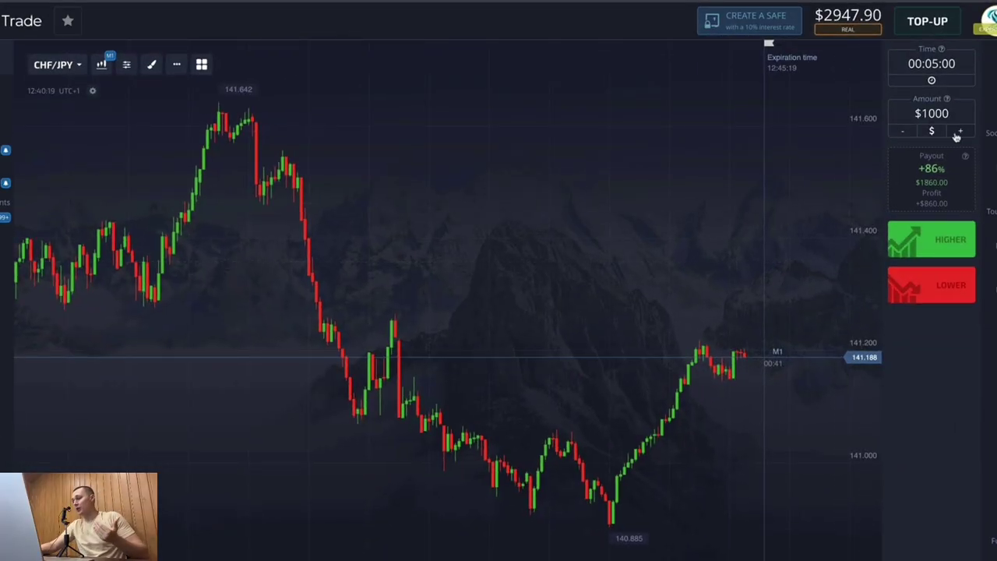
# Step: Place two five-minute Lower trades of $1000 each on CHF/JPY
pyautogui.click(937, 301)
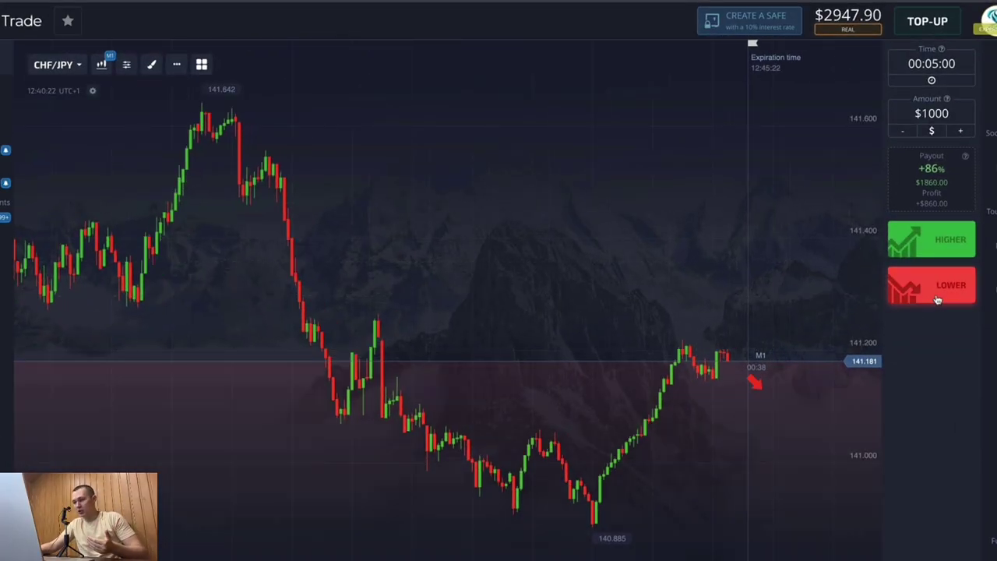
pyautogui.click(937, 292)
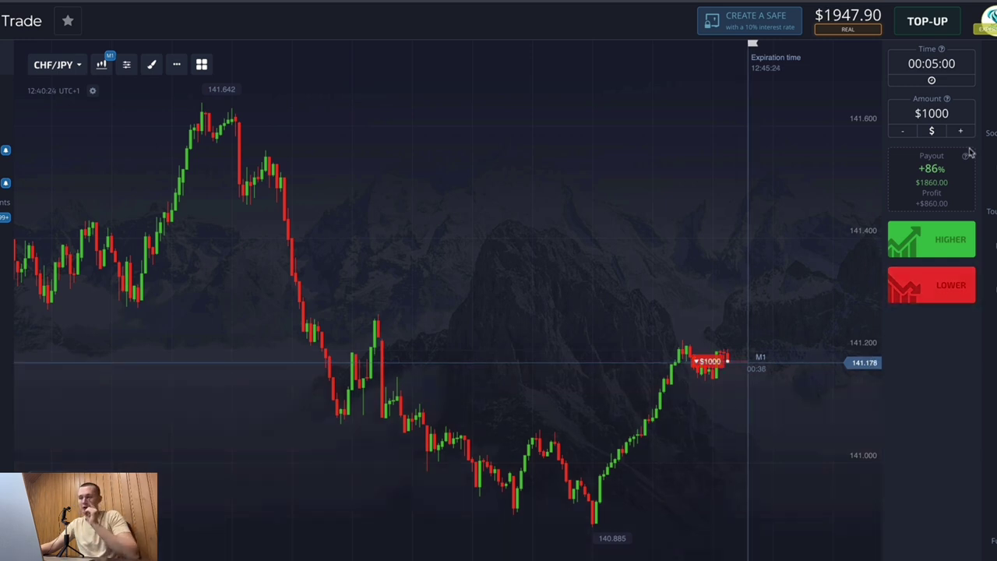
pyautogui.click(940, 288)
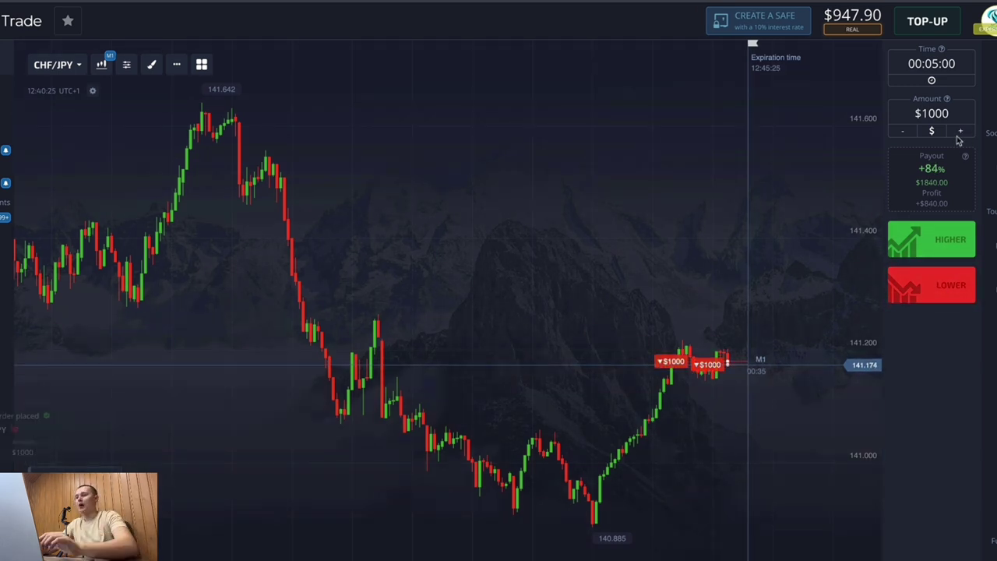
# Step: Dismiss the account top-up notice and place a third five-minute Lower trade on CHF/JPY for $947.9
pyautogui.click(940, 287)
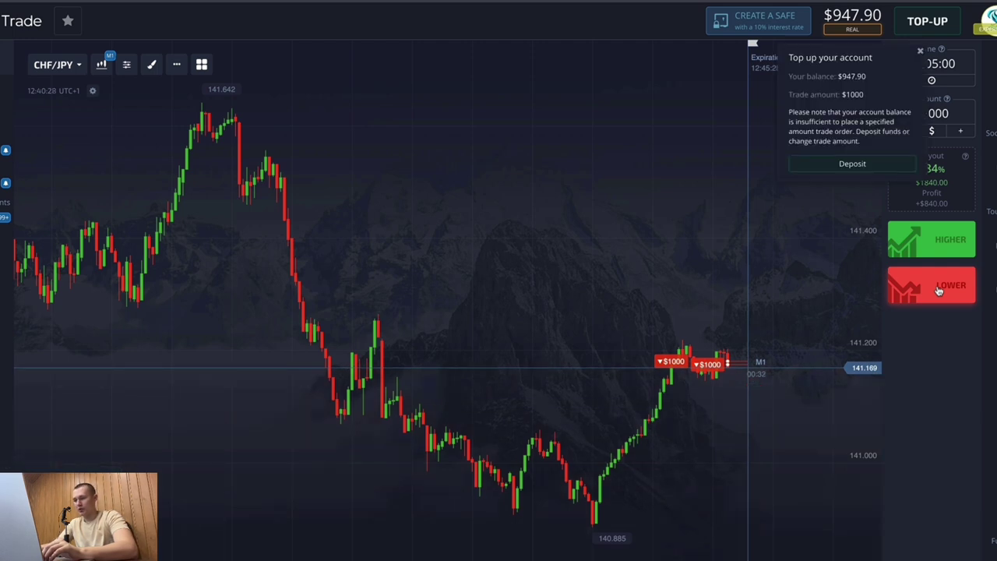
pyautogui.click(920, 51)
pyautogui.click(940, 288)
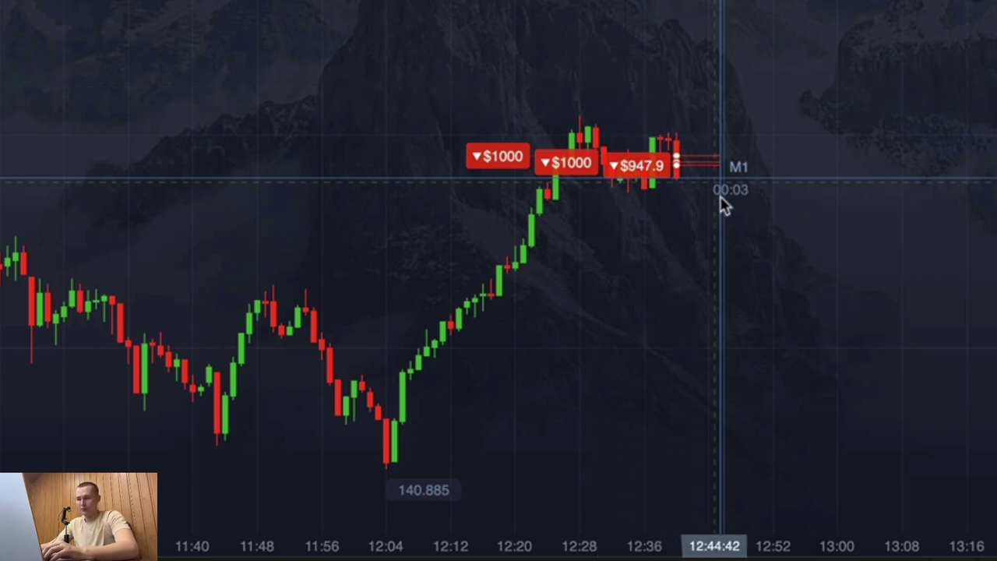
# Step: Examine the CHF/JPY chart around the three open Lower trades, both in candle detail and across the wider price trend
pyautogui.moveTo(784, 407); pyautogui.dragTo(896, 262)
pyautogui.scroll(-2, 896, 262)
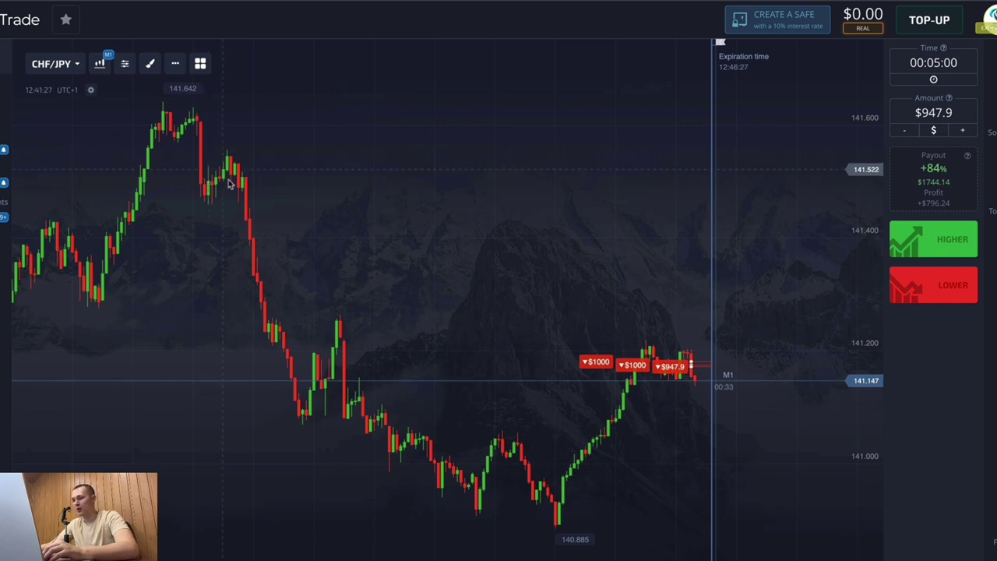
pyautogui.scroll(5, 713, 397)
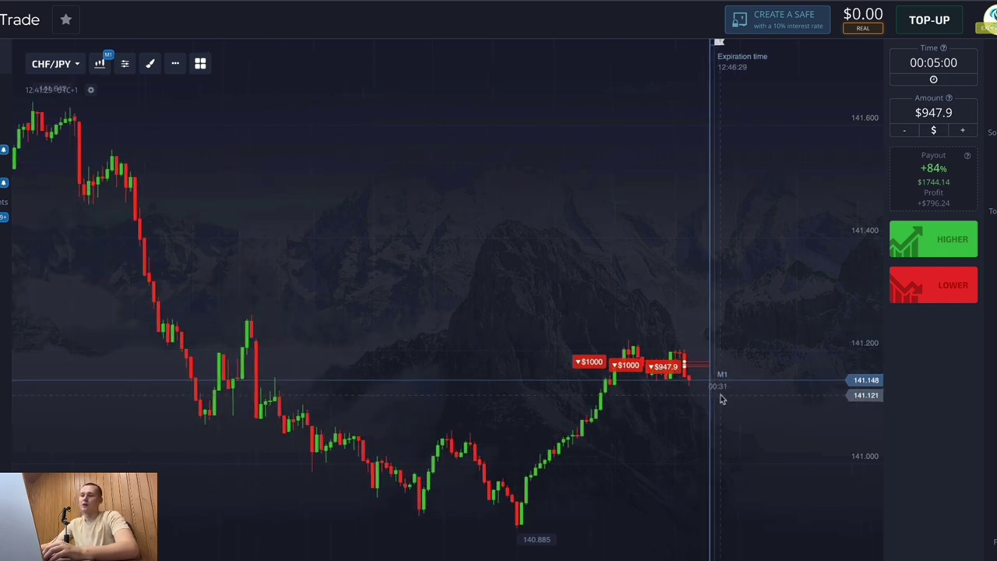
pyautogui.moveTo(716, 394); pyautogui.dragTo(619, 390)
pyautogui.scroll(3, 619, 383)
pyautogui.scroll(2, 498, 261)
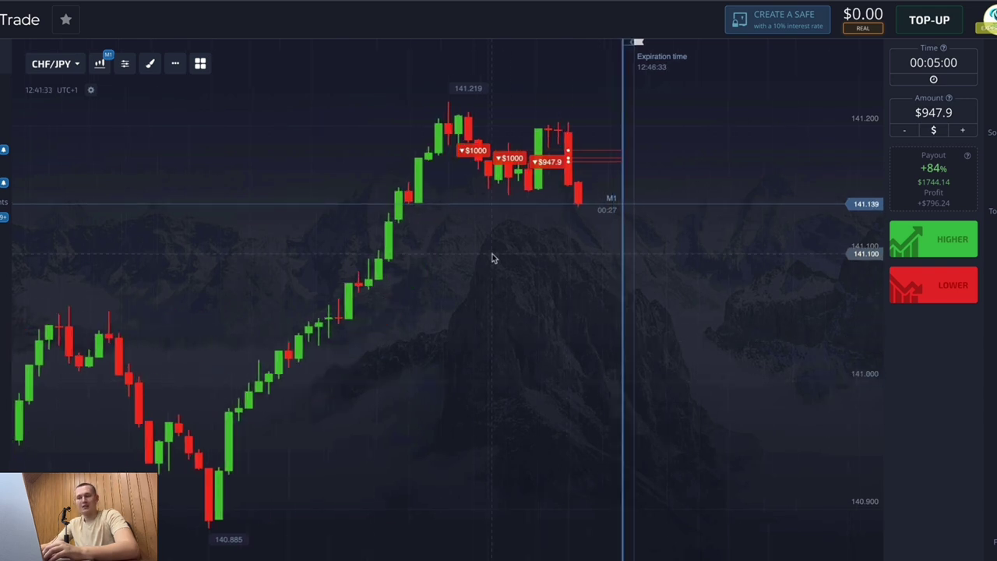
pyautogui.scroll(2, 514, 254)
pyautogui.scroll(2, 514, 261)
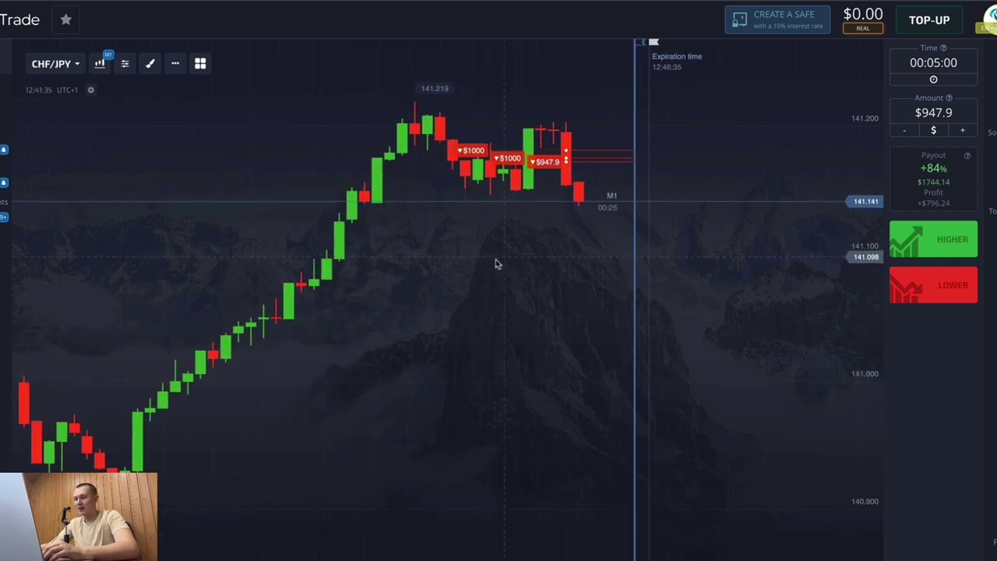
pyautogui.scroll(1, 638, 264)
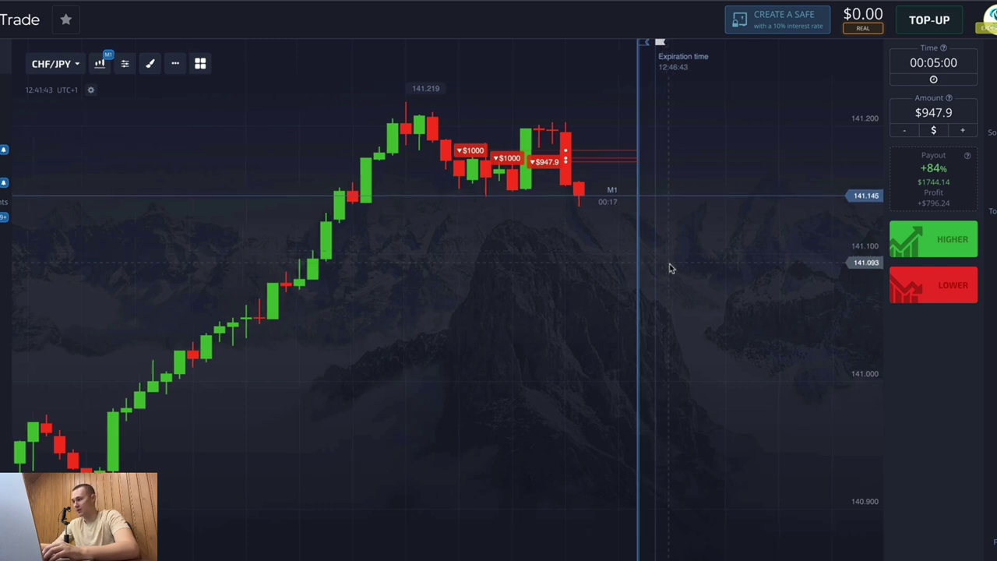
pyautogui.scroll(-5, 690, 319)
pyautogui.scroll(5, 699, 334)
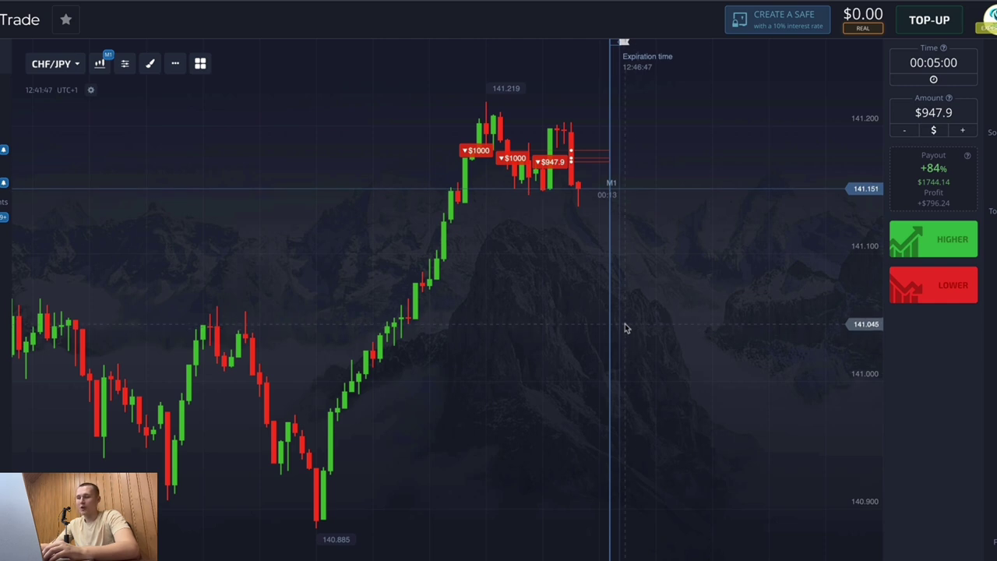
pyautogui.scroll(-1, 602, 330)
pyautogui.scroll(1, 612, 350)
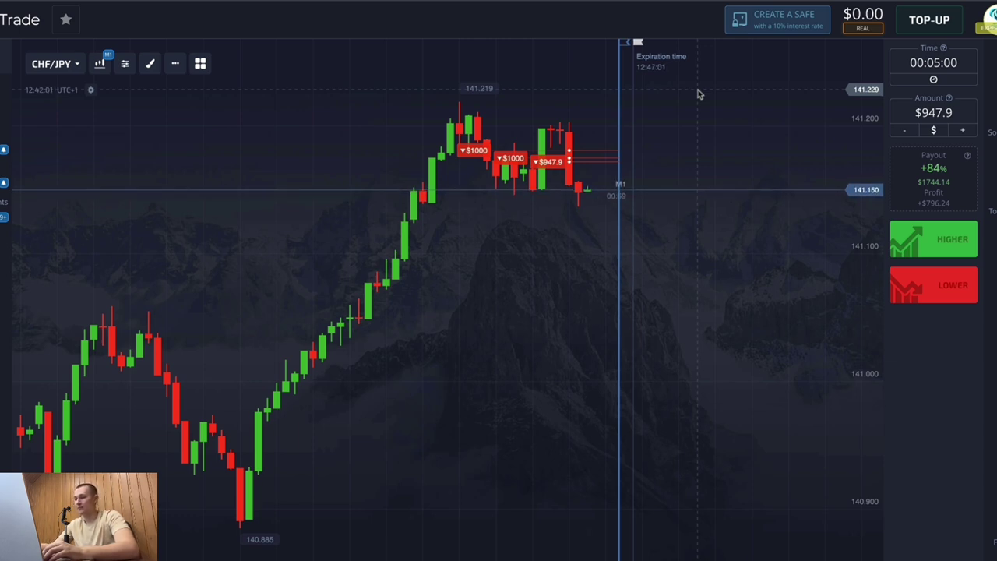
pyautogui.scroll(-5, 683, 309)
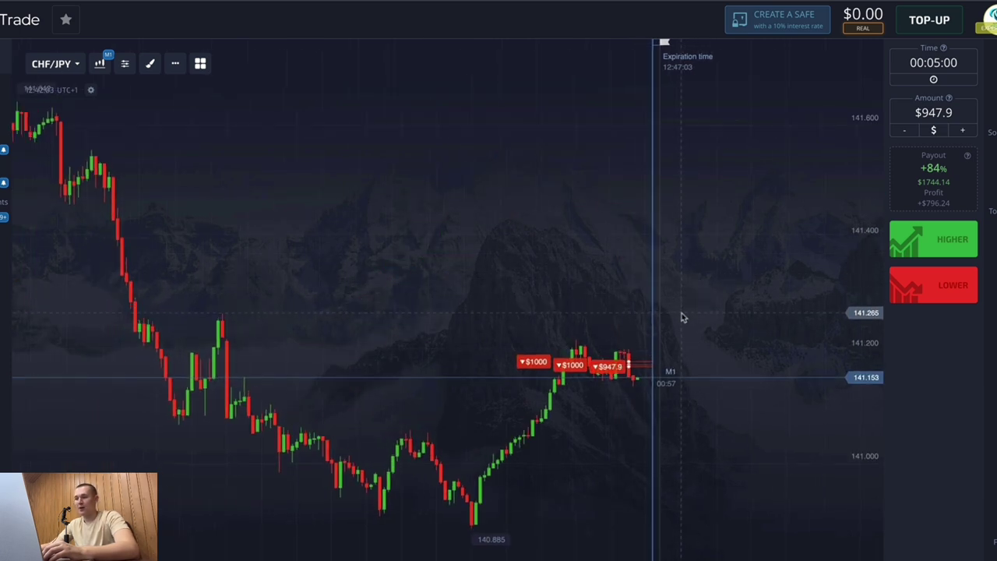
pyautogui.scroll(-4, 683, 317)
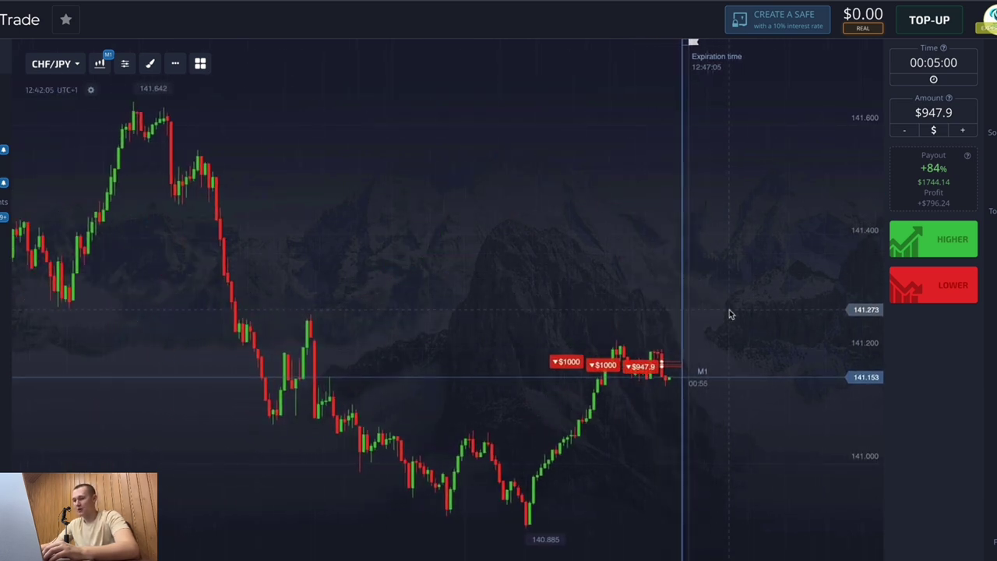
pyautogui.moveTo(742, 315); pyautogui.dragTo(788, 317)
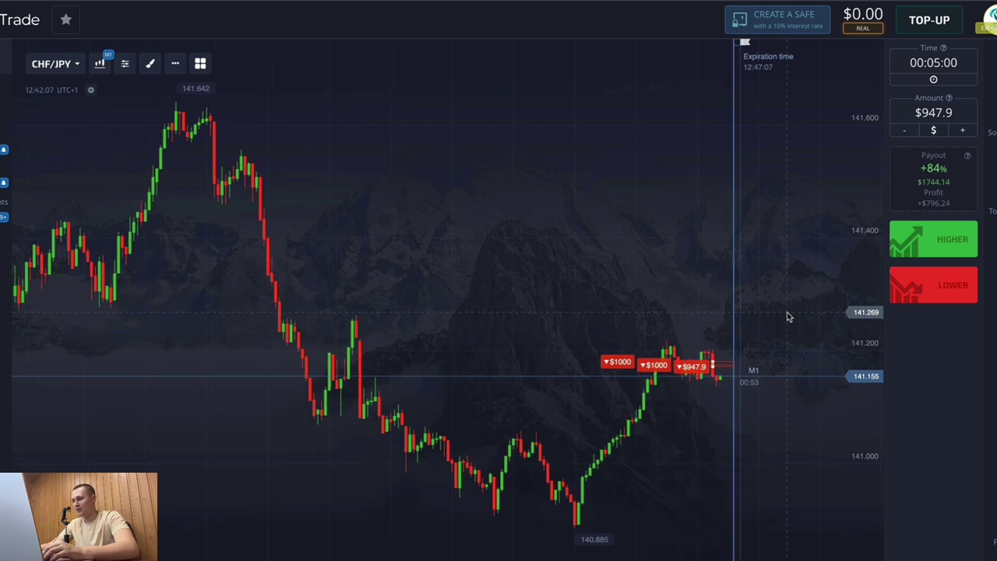
pyautogui.scroll(4, 795, 321)
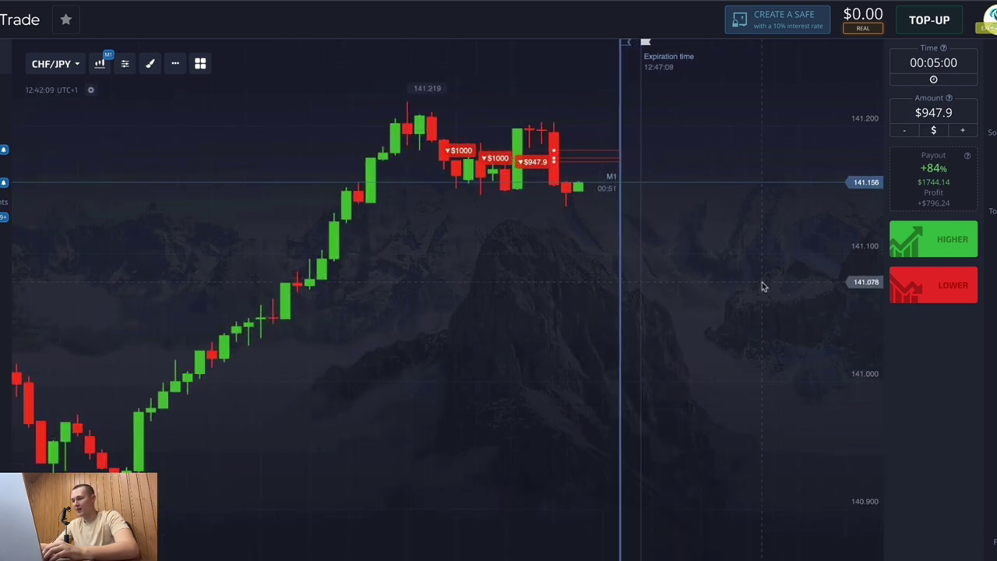
pyautogui.scroll(-1, 694, 289)
pyautogui.scroll(-1, 627, 330)
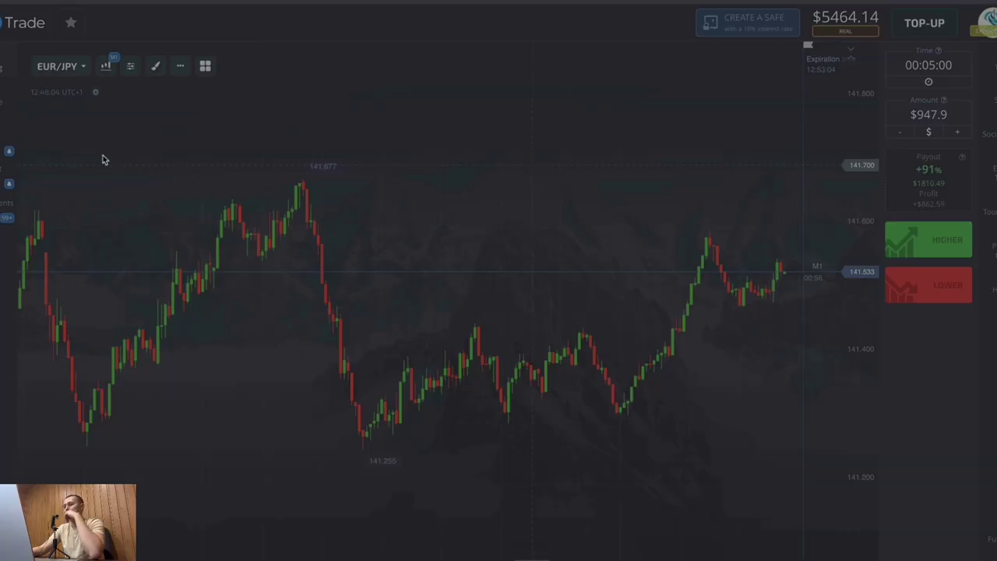
# Step: Capture the EUR/JPY chart area and draw red arrows along the earlier rise, pullback, second rise and drop, and from the recent rise onward
pyautogui.moveTo(59, 138)
pyautogui.mouseDown()
pyautogui.moveTo(779, 474)
pyautogui.moveTo(840, 540)
pyautogui.mouseUp()
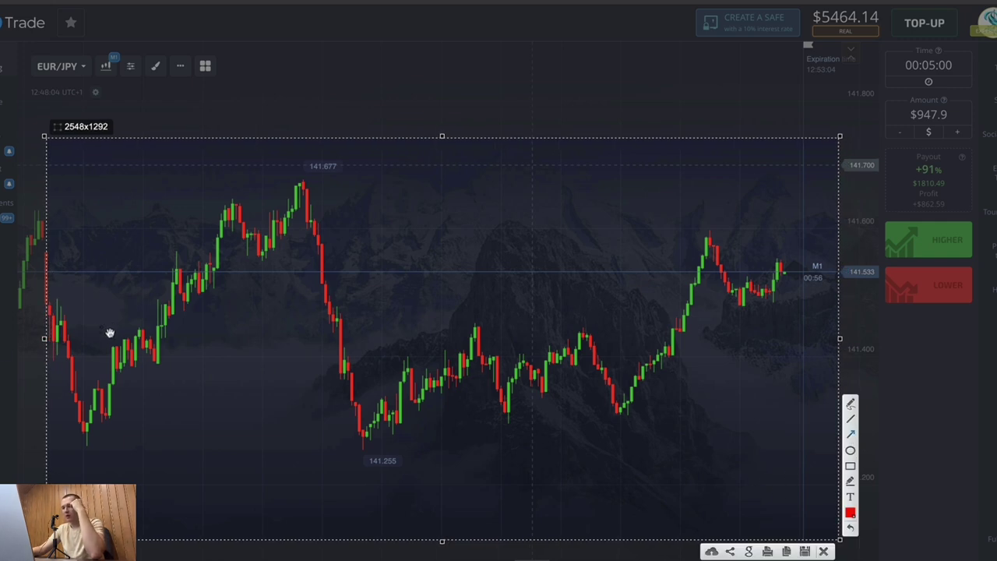
pyautogui.moveTo(82, 356)
pyautogui.mouseDown()
pyautogui.moveTo(220, 182)
pyautogui.moveTo(252, 212)
pyautogui.mouseUp()
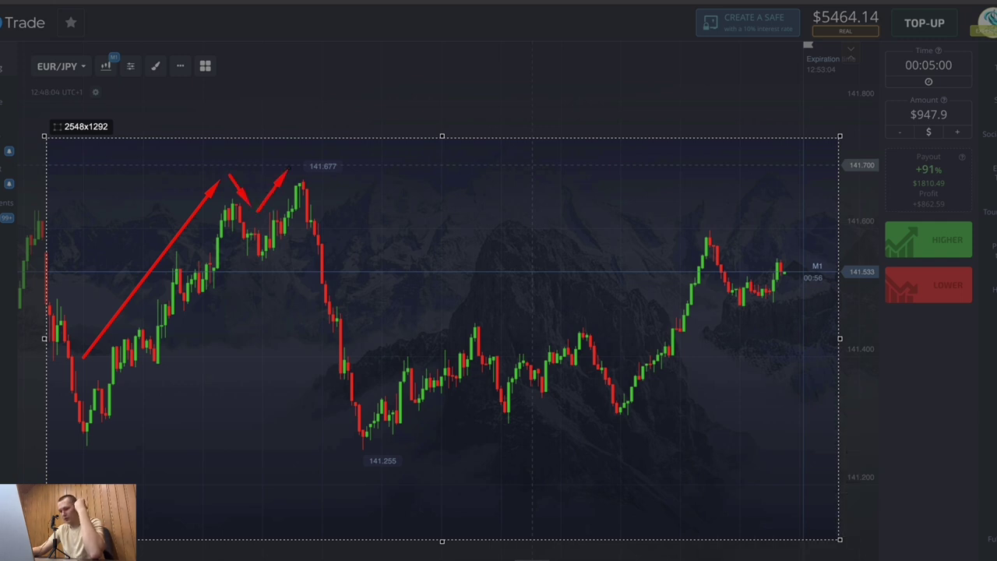
pyautogui.moveTo(317, 161); pyautogui.dragTo(376, 359)
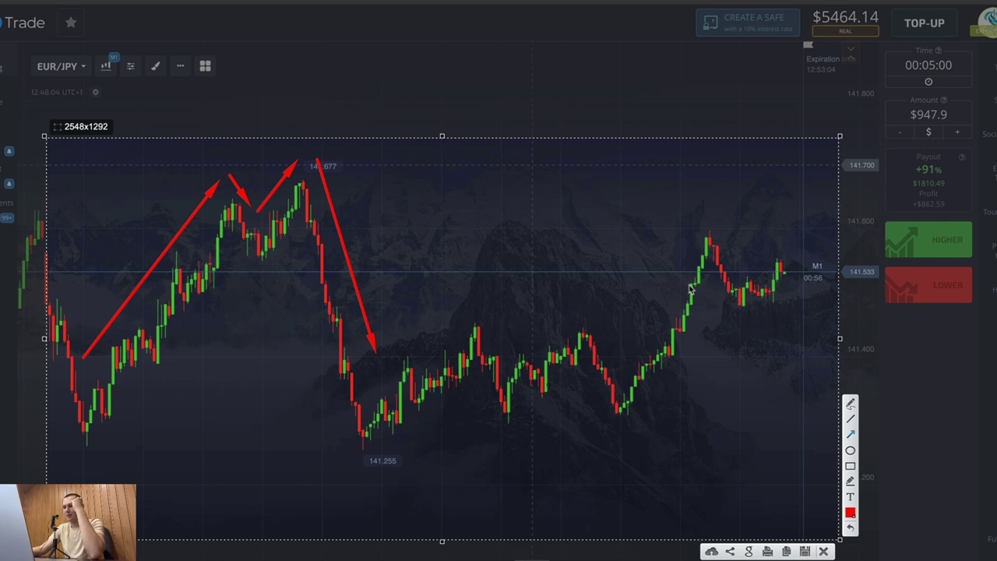
pyautogui.moveTo(628, 361)
pyautogui.mouseDown()
pyautogui.moveTo(712, 209)
pyautogui.moveTo(744, 257)
pyautogui.moveTo(773, 240)
pyautogui.mouseUp()
pyautogui.moveTo(801, 201)
pyautogui.mouseDown()
pyautogui.moveTo(807, 185)
pyautogui.moveTo(838, 204)
pyautogui.moveTo(888, 300)
pyautogui.mouseUp()
pyautogui.moveTo(905, 338); pyautogui.dragTo(918, 366)
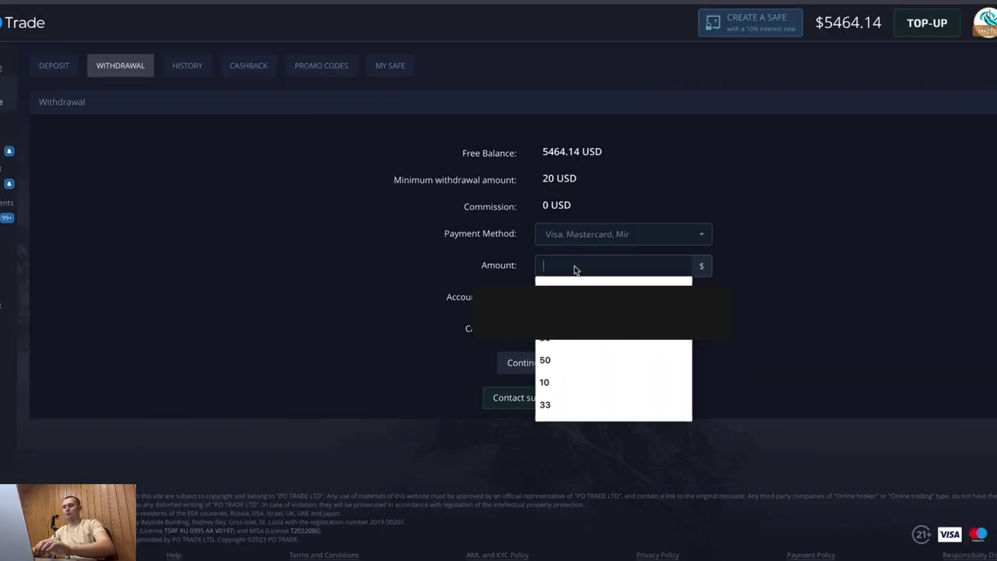
# Step: Submit a withdrawal request for $4000 with the Visa, Mastercard, Mir payment method and review the confirmation text
pyautogui.write('4000')
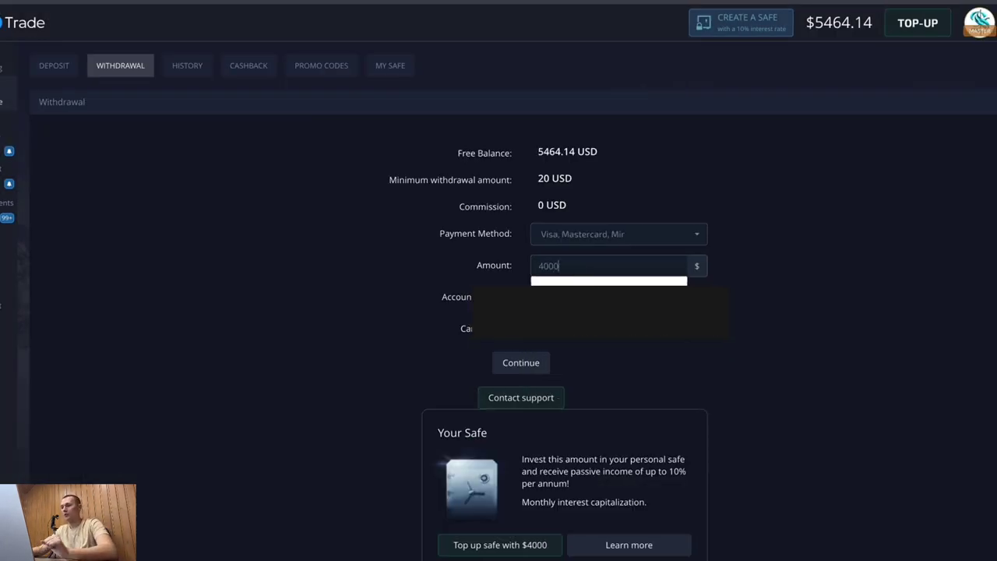
pyautogui.click(534, 366)
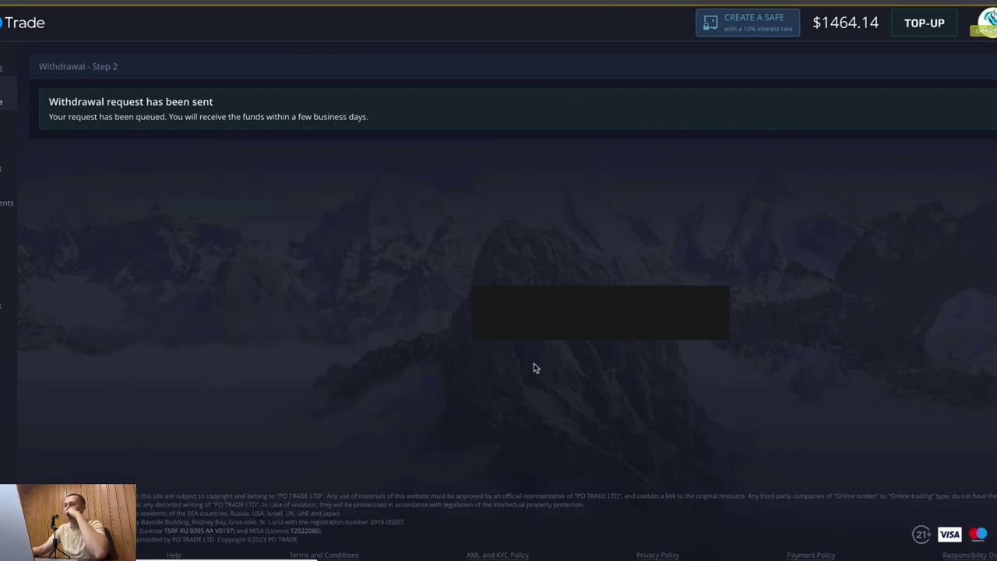
pyautogui.moveTo(47, 108); pyautogui.dragTo(222, 108)
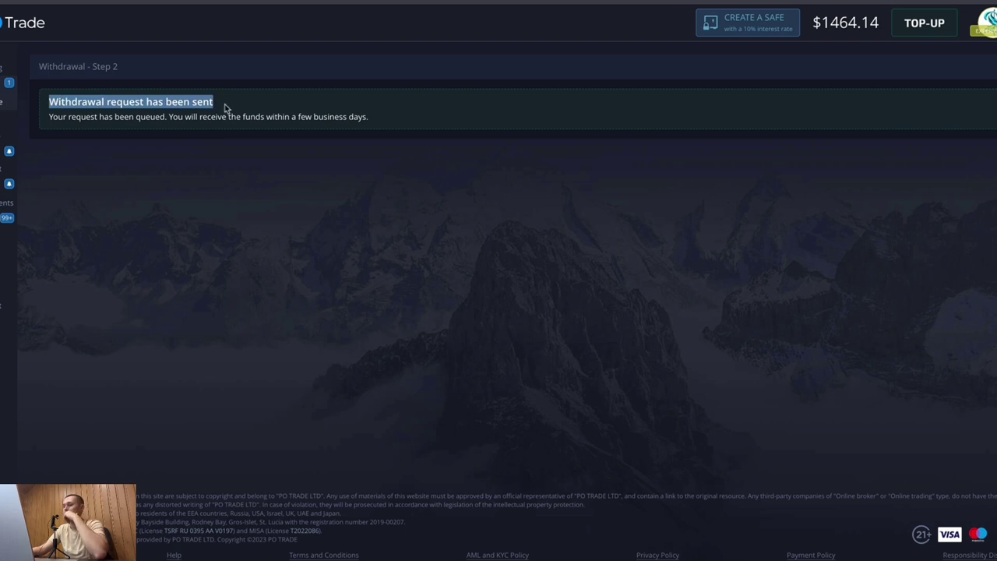
pyautogui.click(321, 113)
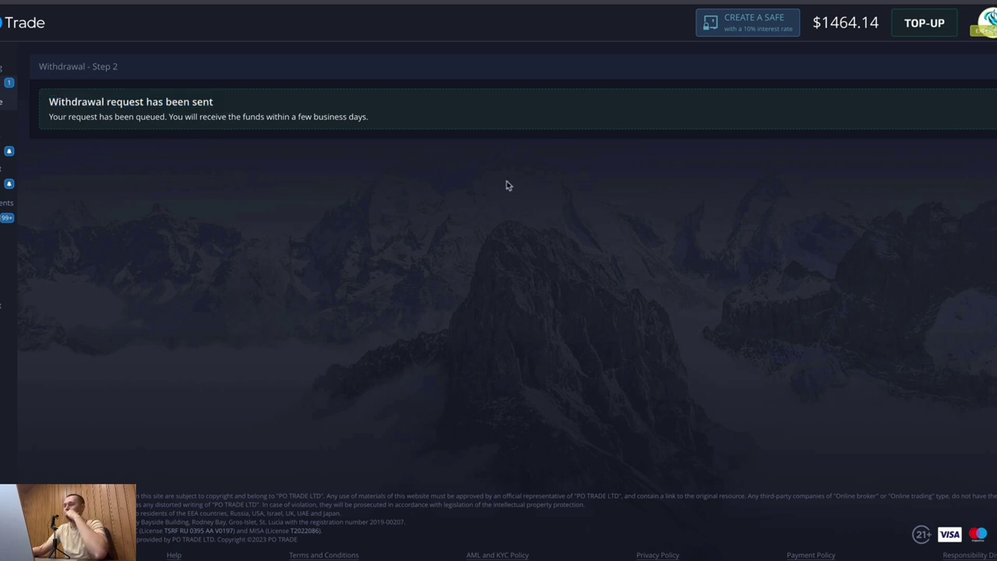
# Step: Return to Quick Trading on the real account and bring the recent EUR/JPY price movement into view
pyautogui.click(2, 69)
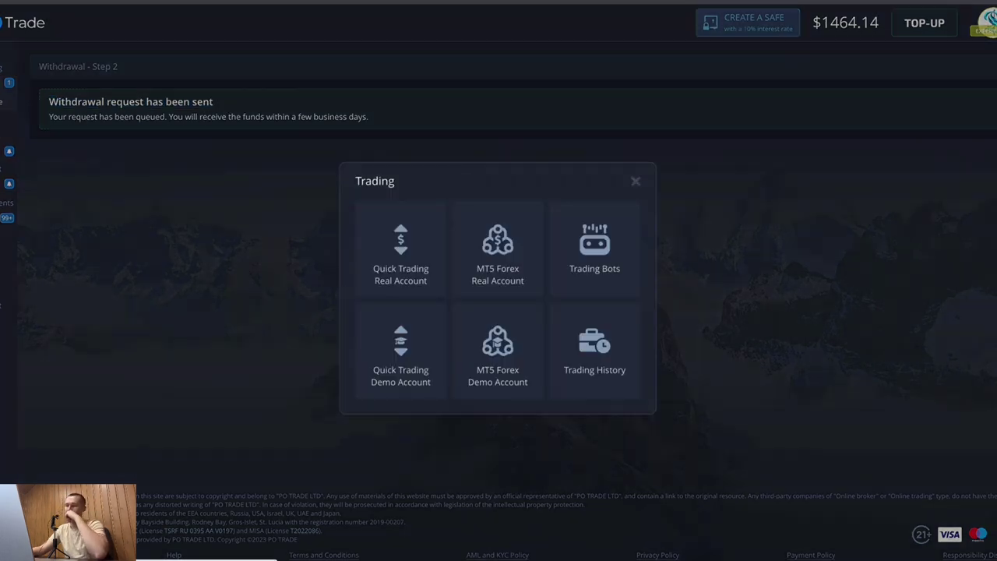
pyautogui.click(383, 214)
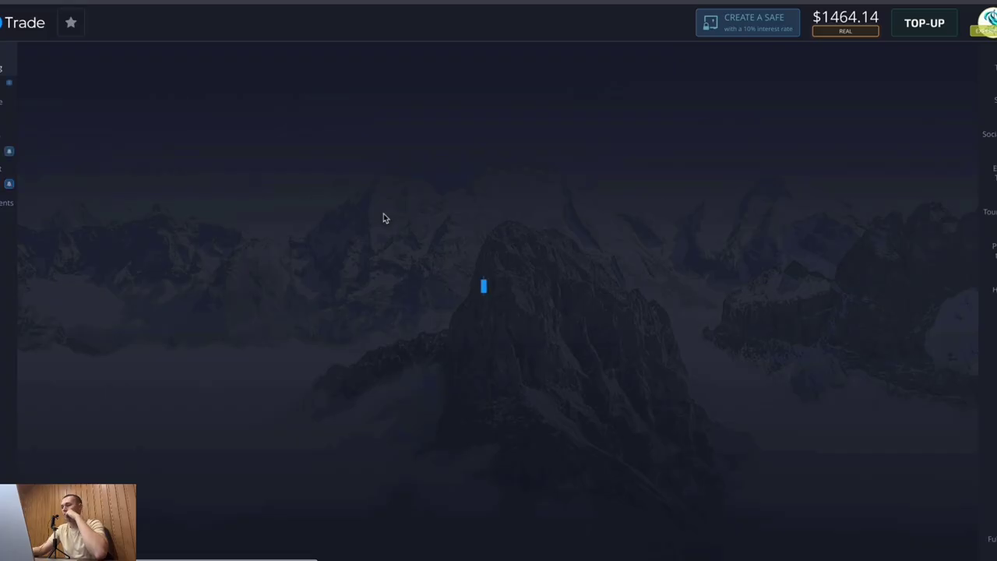
pyautogui.moveTo(413, 281); pyautogui.dragTo(574, 285)
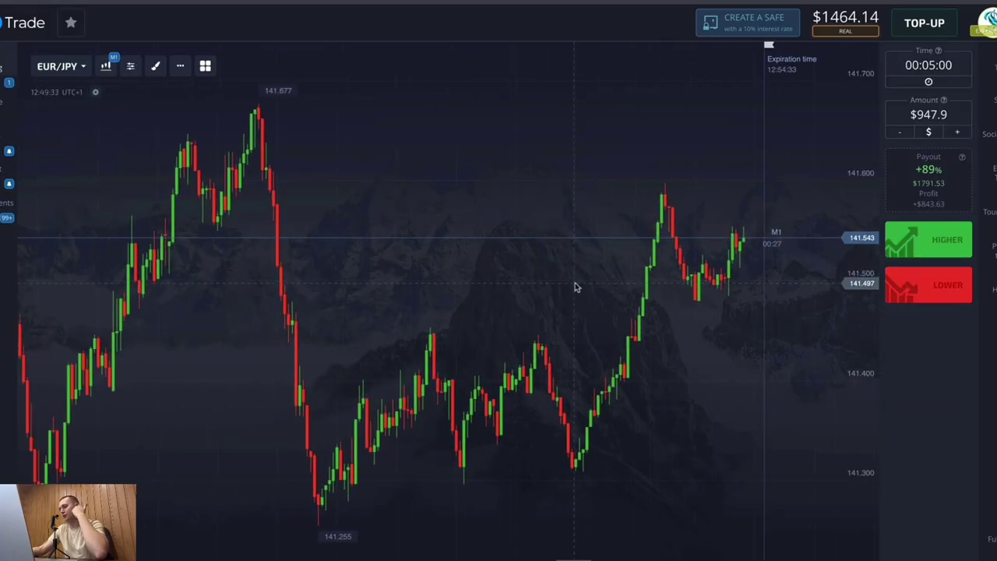